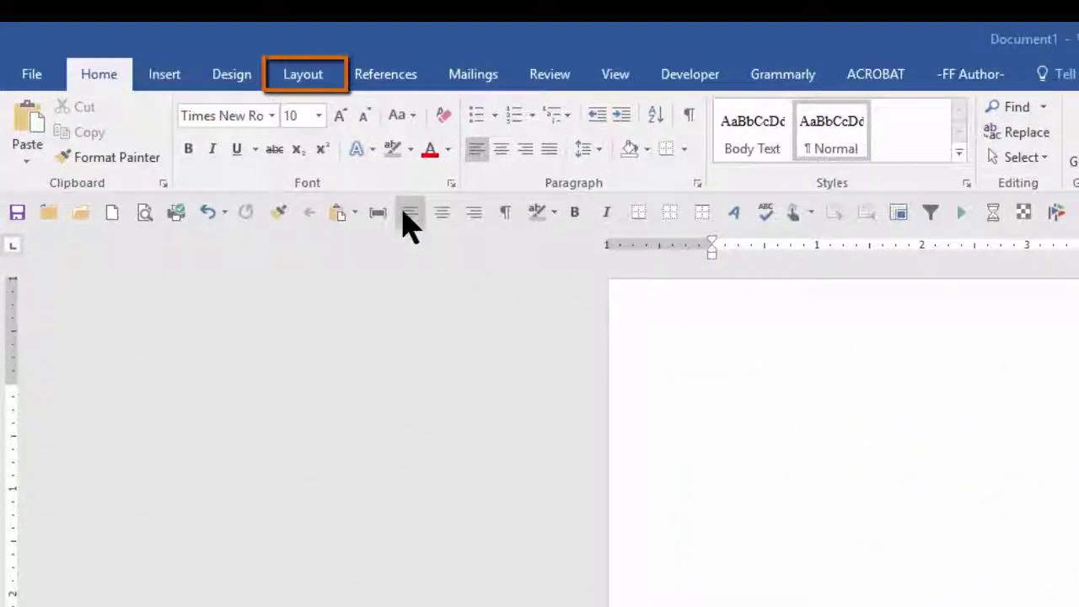
- Insert two Next Page section breaks to divide the blank document into three sections
left_click(302, 69)
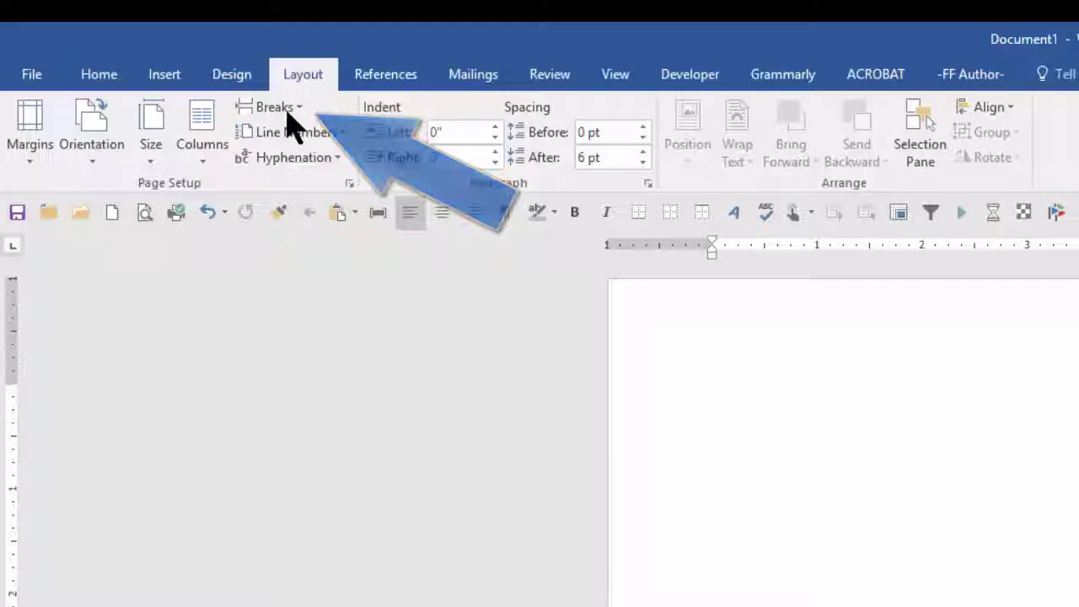
left_click(296, 110)
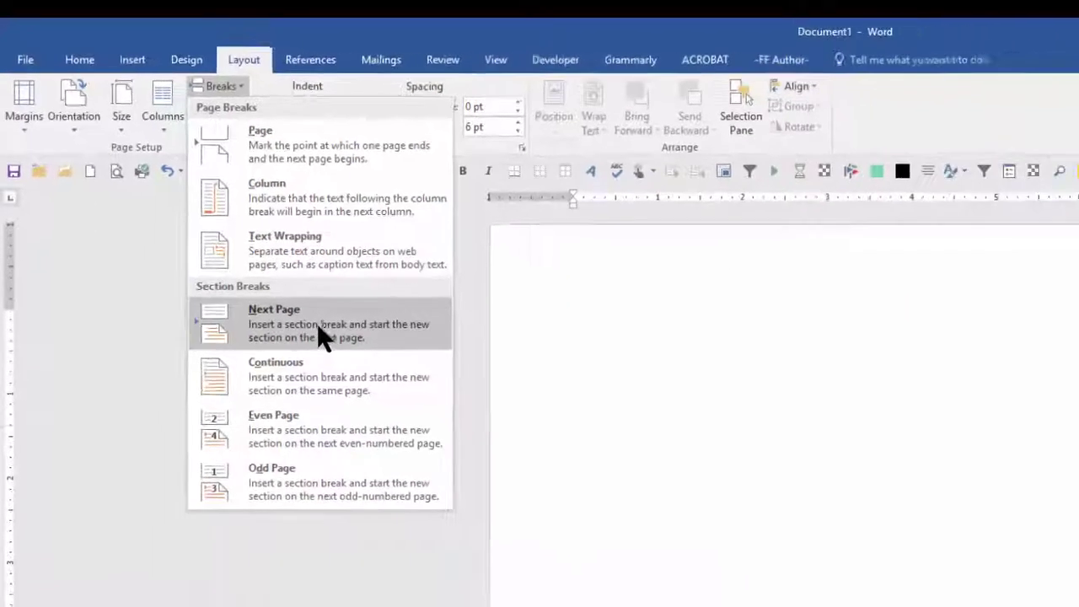
left_click(323, 333)
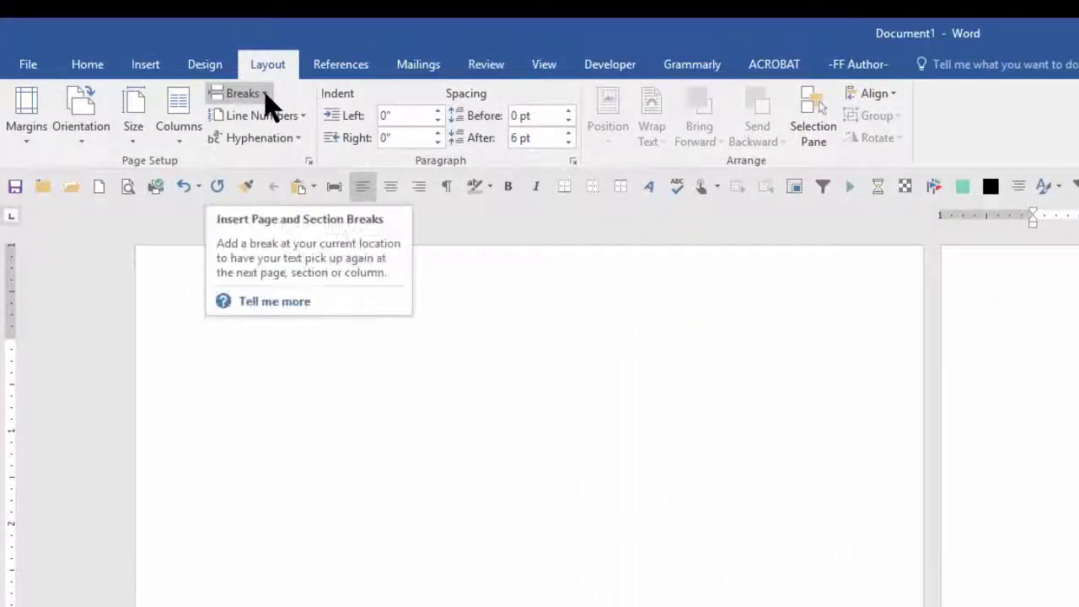
left_click(263, 95)
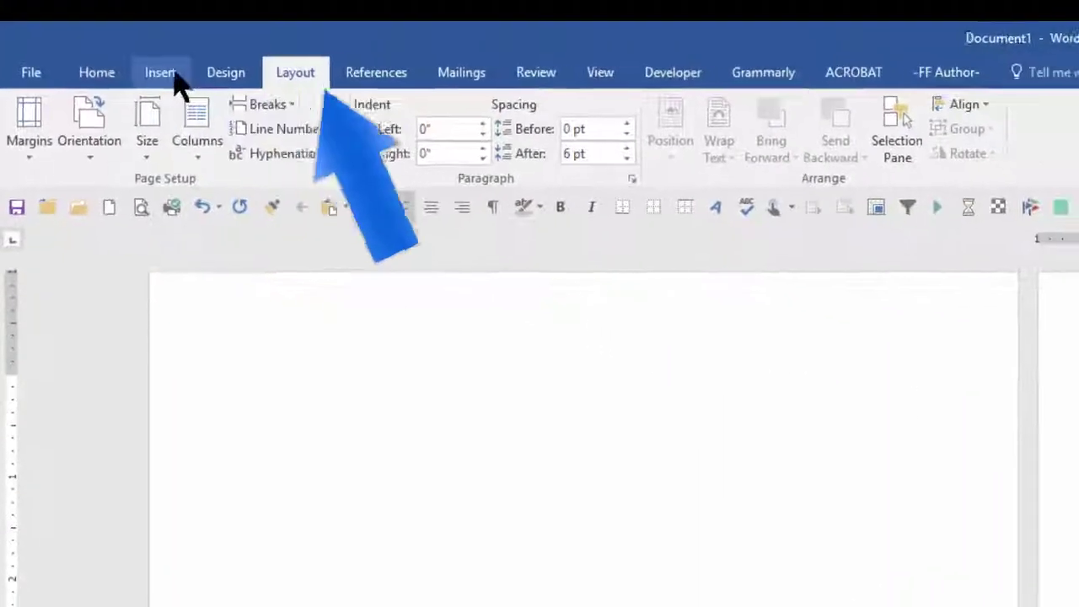
- Open the section 2 header for editing and unlink both its header and its footer from the previous section
left_click(173, 72)
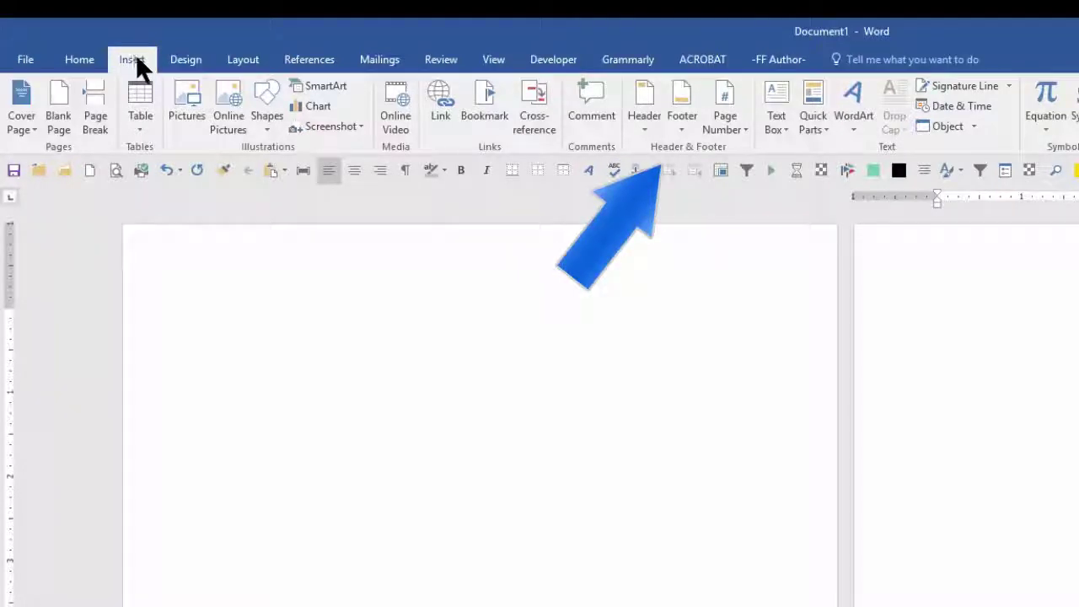
left_click(644, 110)
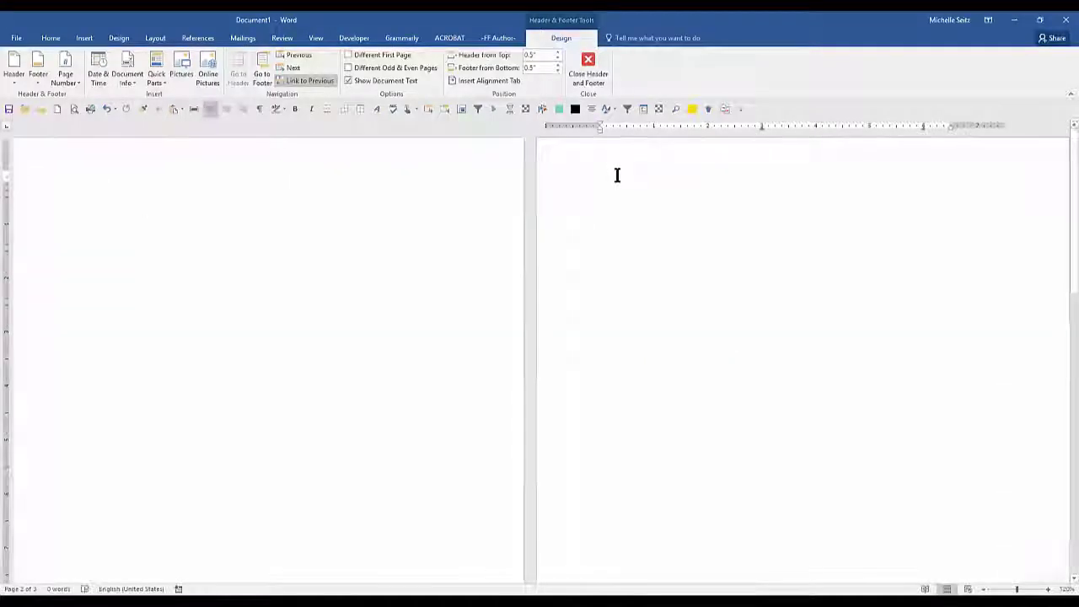
scroll(619, 181, "up", 2)
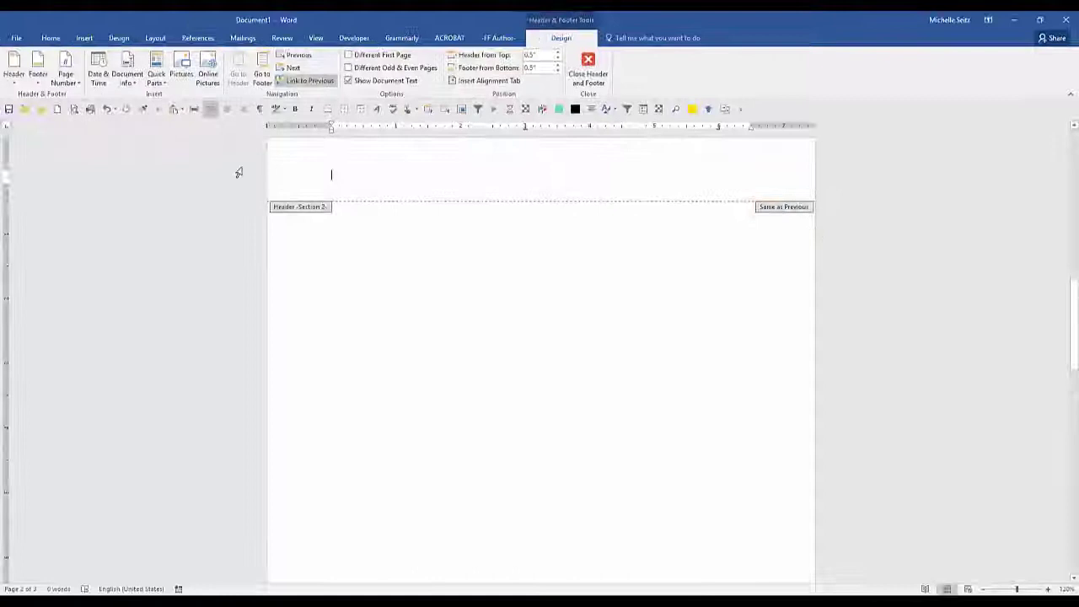
left_click(312, 80)
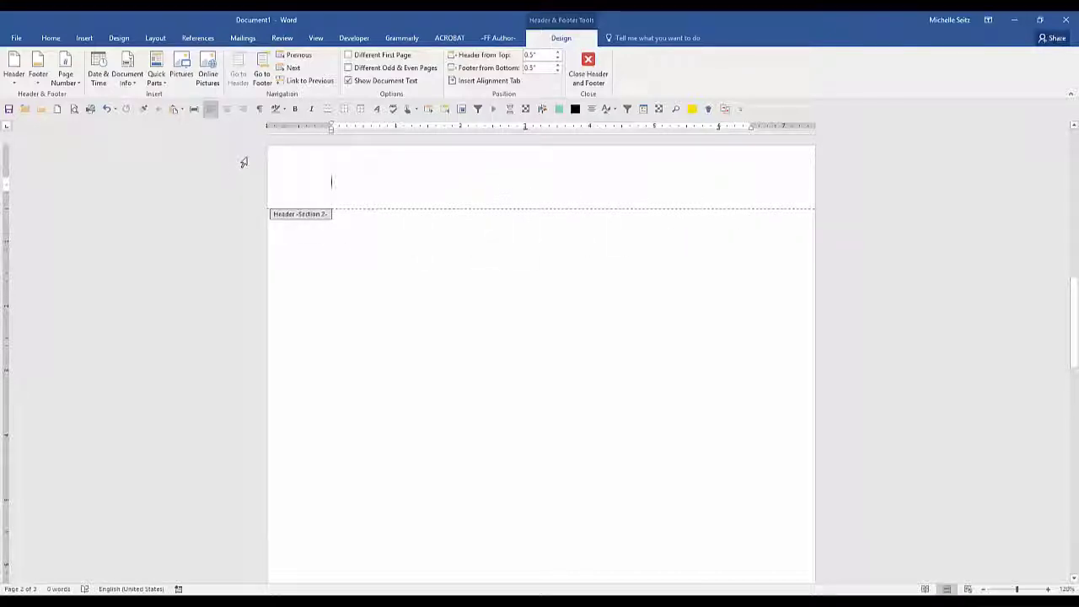
left_click(261, 71)
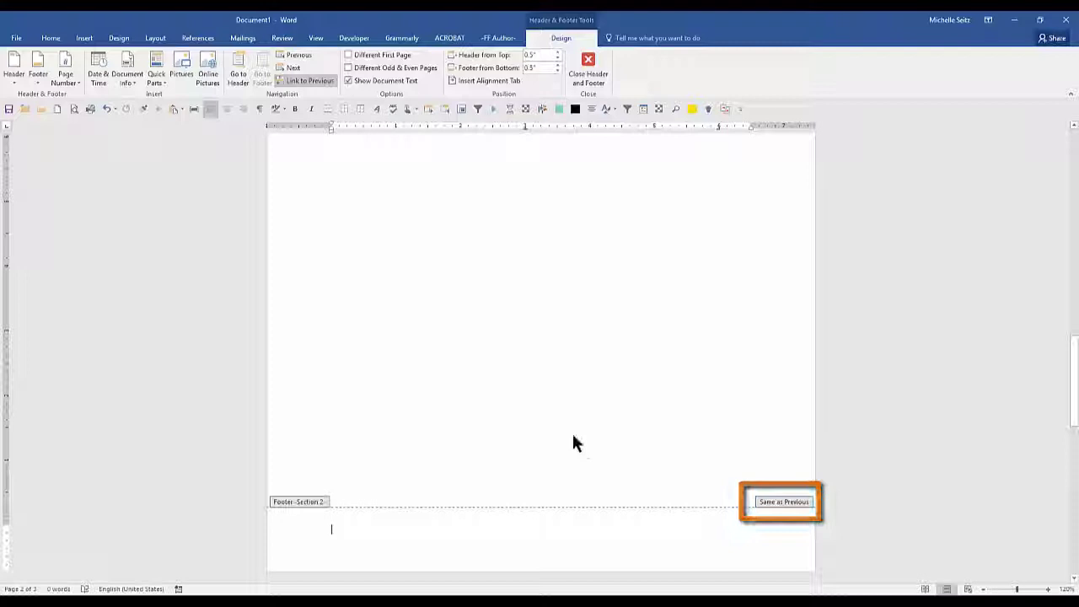
left_click(317, 77)
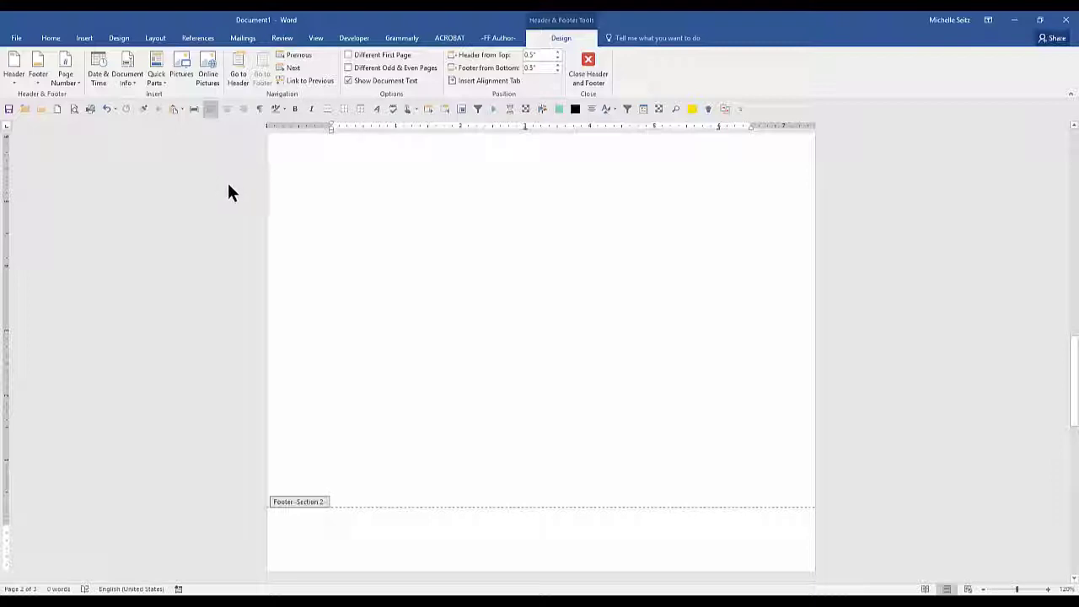
- Unlink the section 3 footer and header from the previous section and leave header and footer editing
left_click(301, 67)
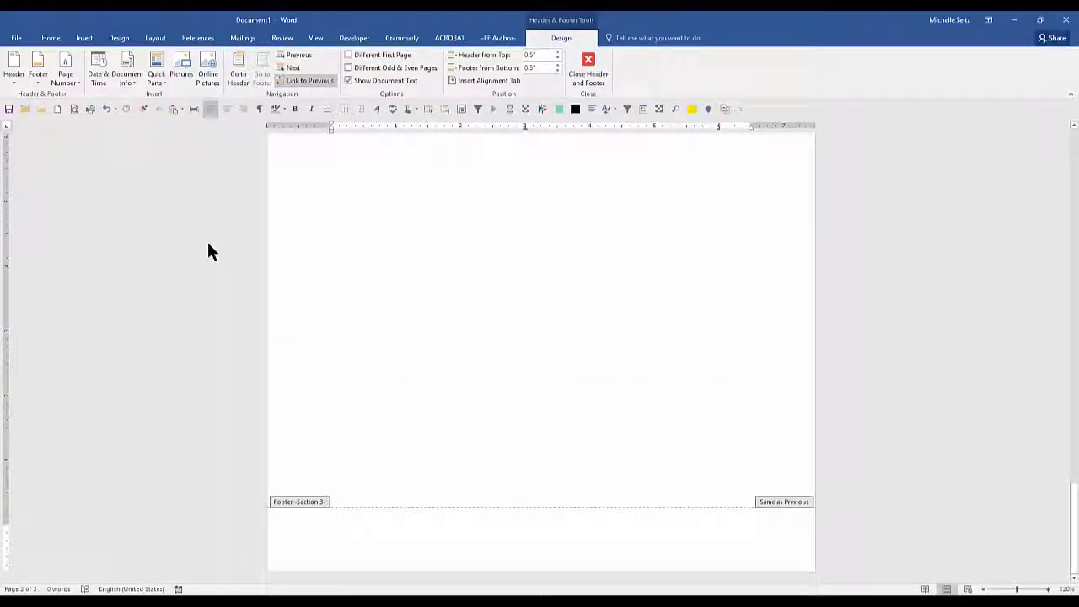
left_click(301, 80)
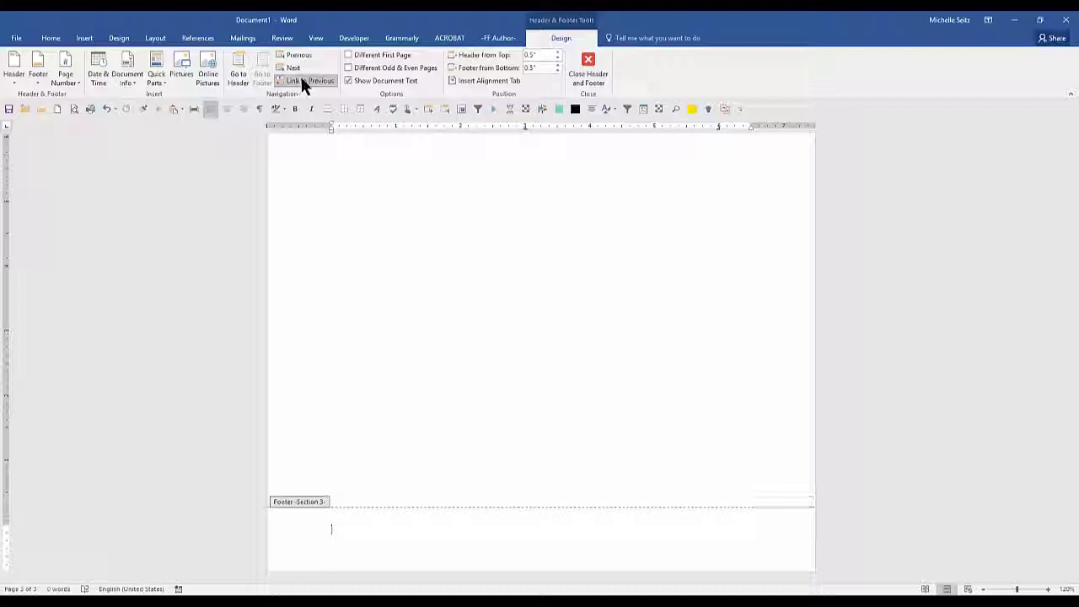
left_click(240, 76)
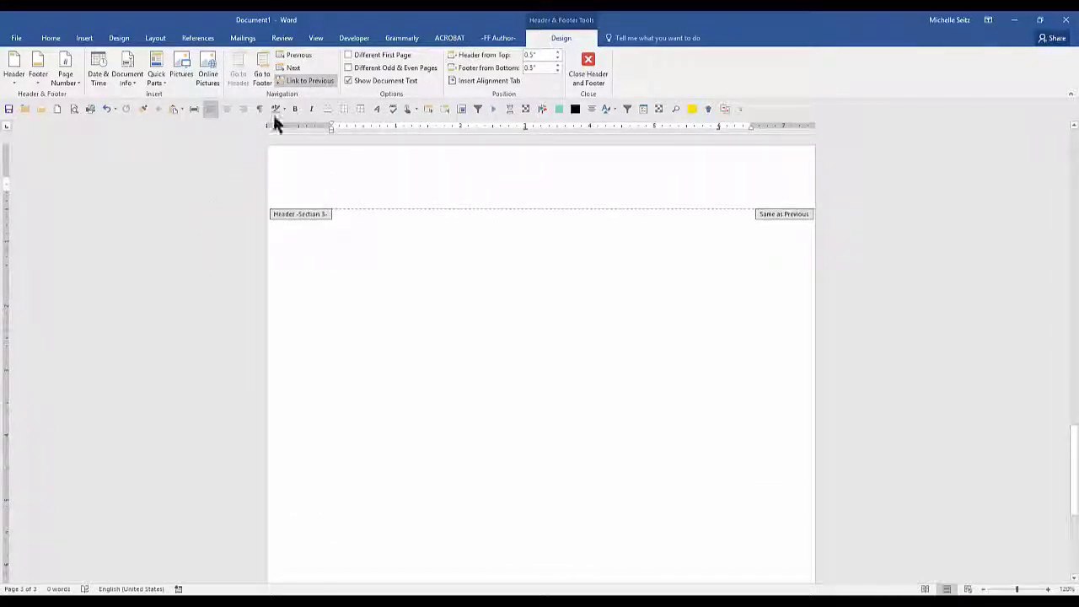
left_click(306, 80)
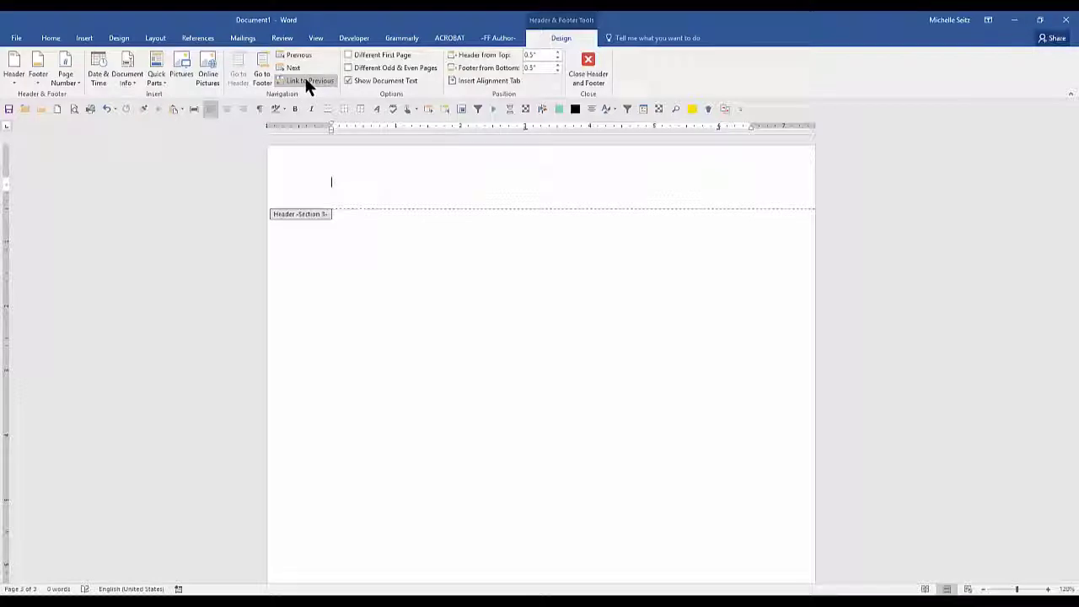
left_click(588, 67)
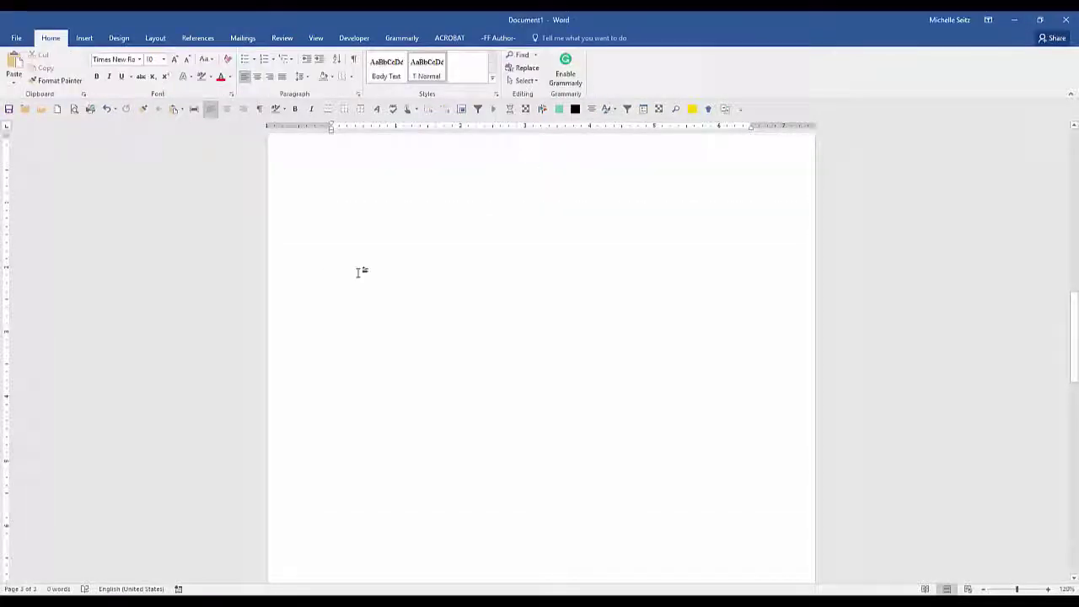
- Change the orientation of section 2 on page 2 to Landscape and check the pages before and after it
scroll(358, 272, "up", 1)
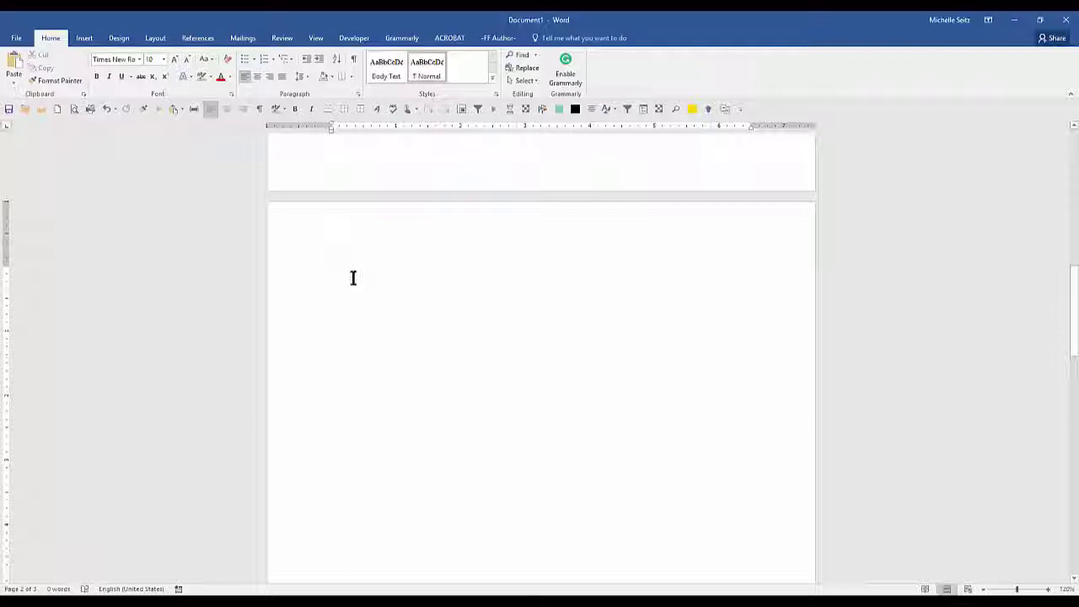
left_click(156, 44)
left_click(47, 80)
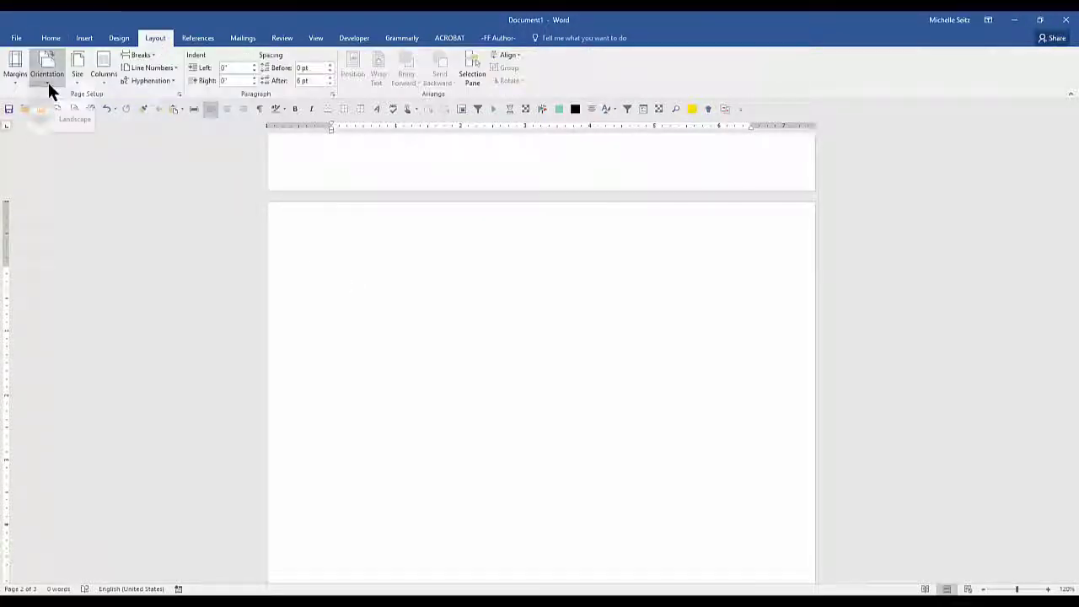
left_click(59, 123)
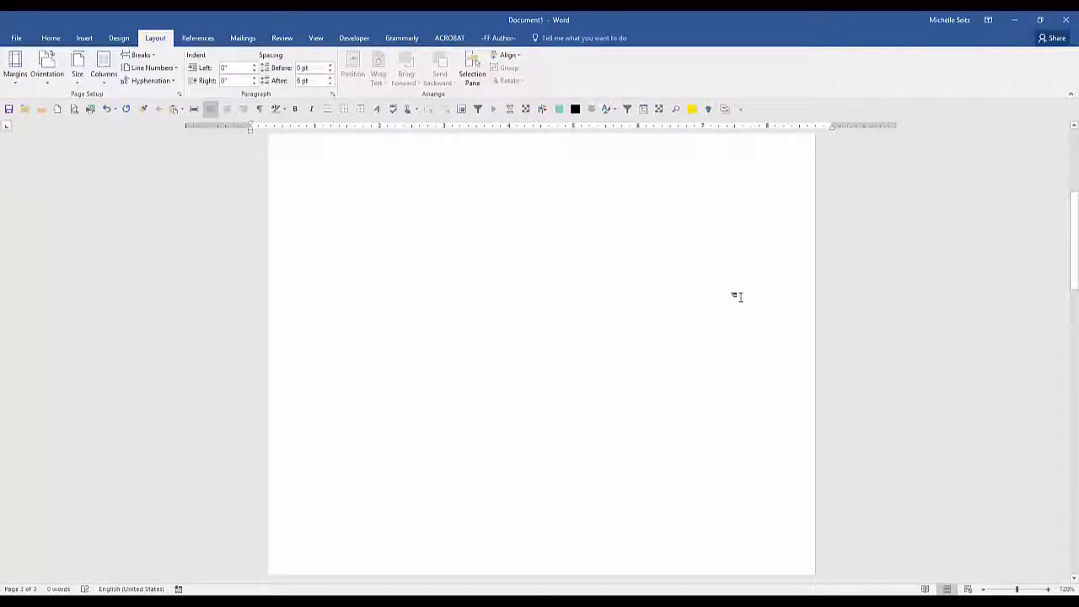
scroll(739, 295, "down", 5)
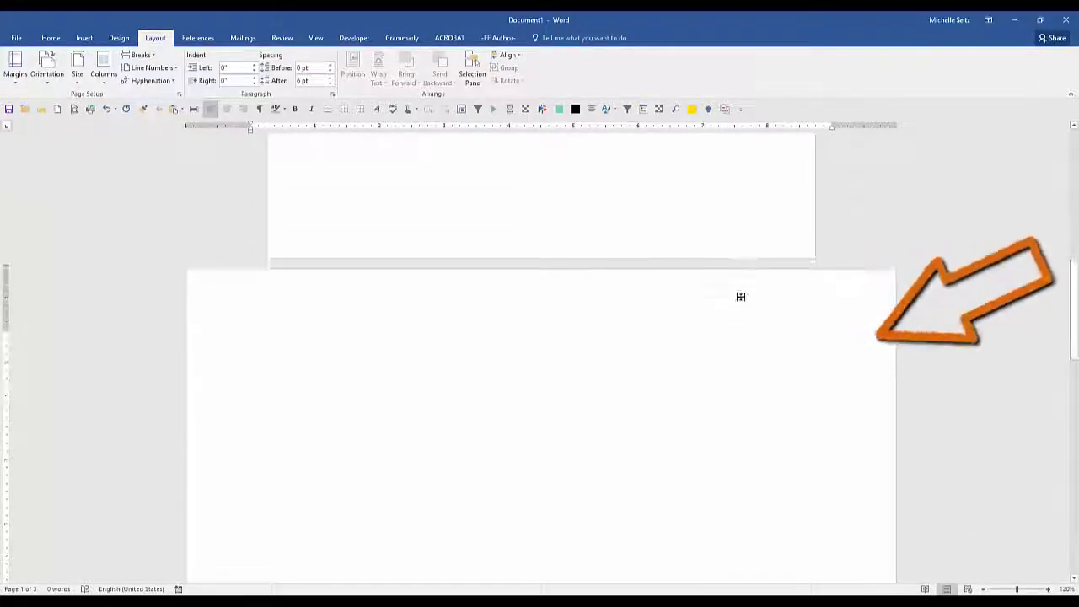
scroll(740, 297, "down", 2)
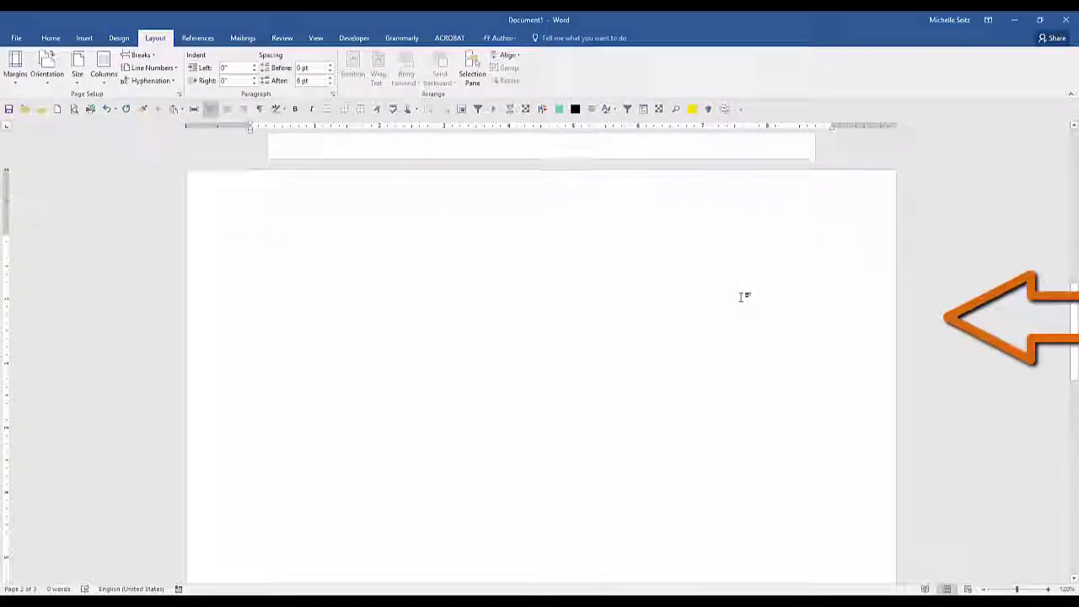
scroll(741, 297, "down", 4)
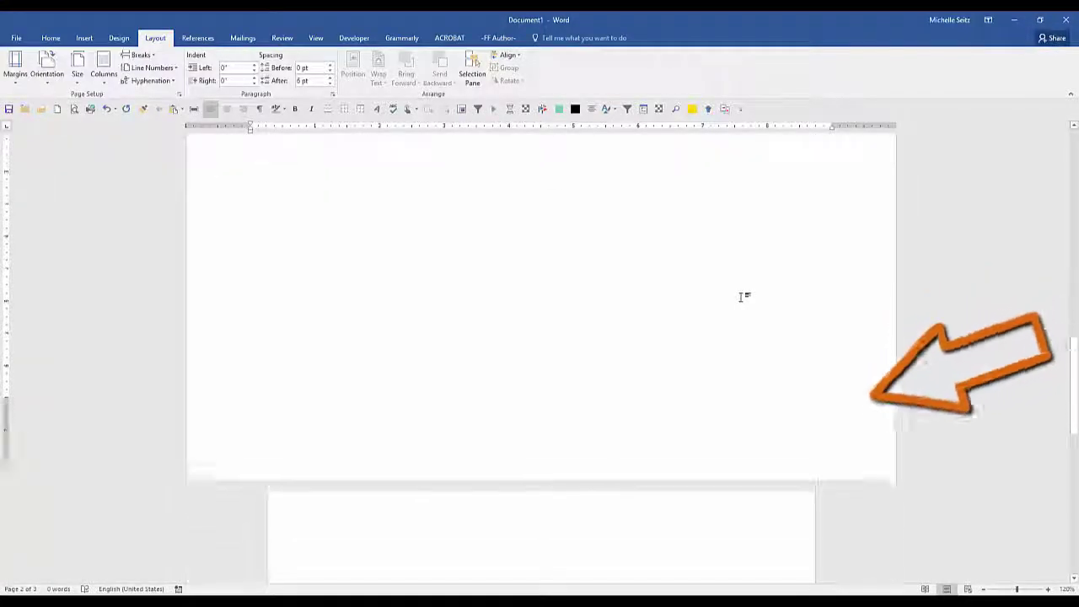
scroll(740, 297, "down", 3)
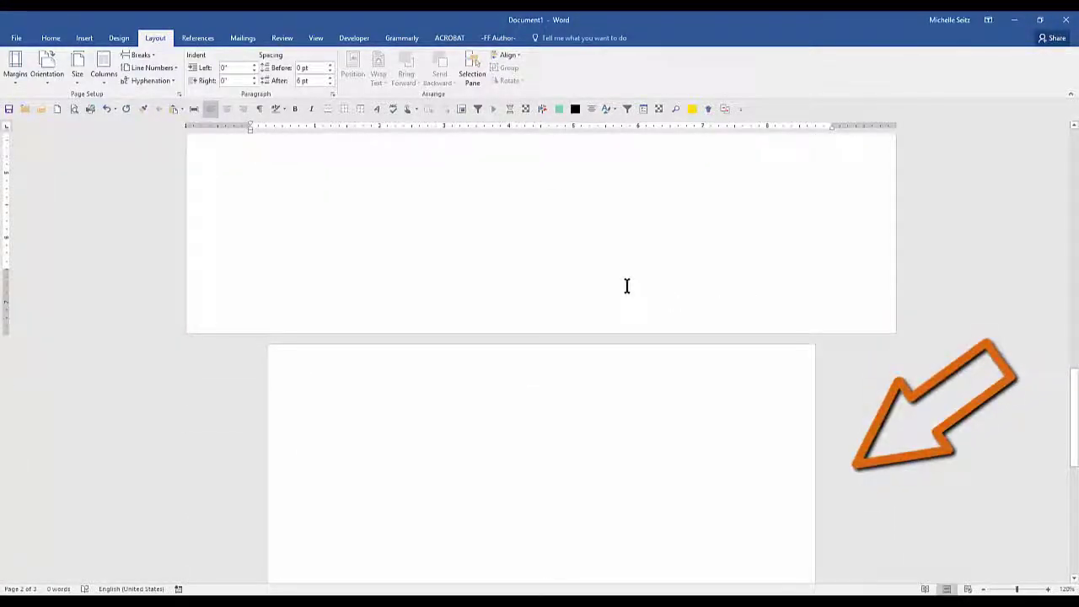
- Show formatting marks, add blank paragraphs before the section break on the landscape page, and place the cursor on the first one
scroll(626, 286, "up", 7)
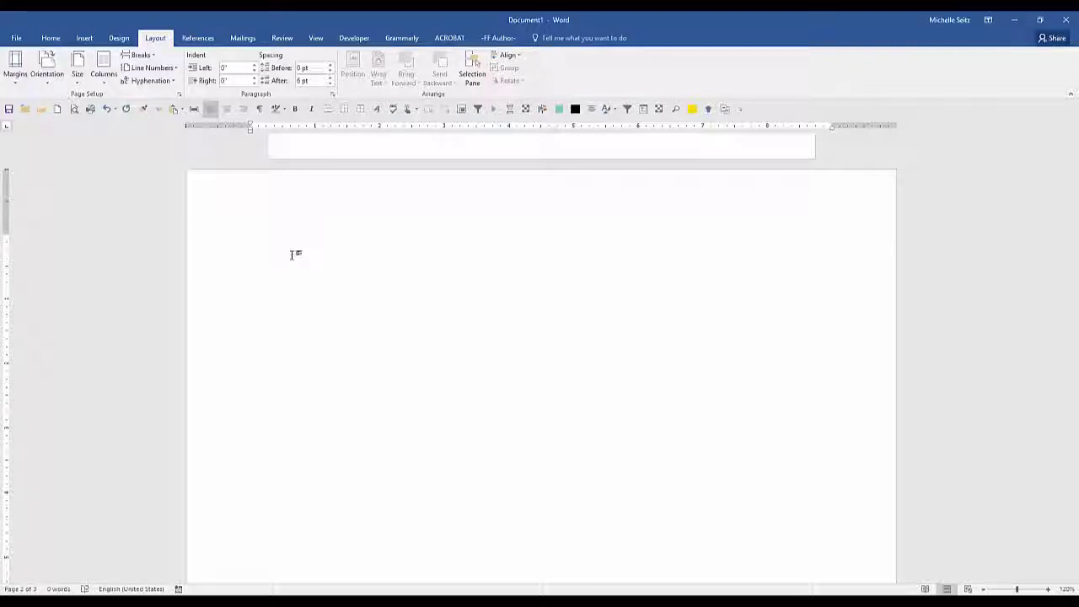
left_click(49, 37)
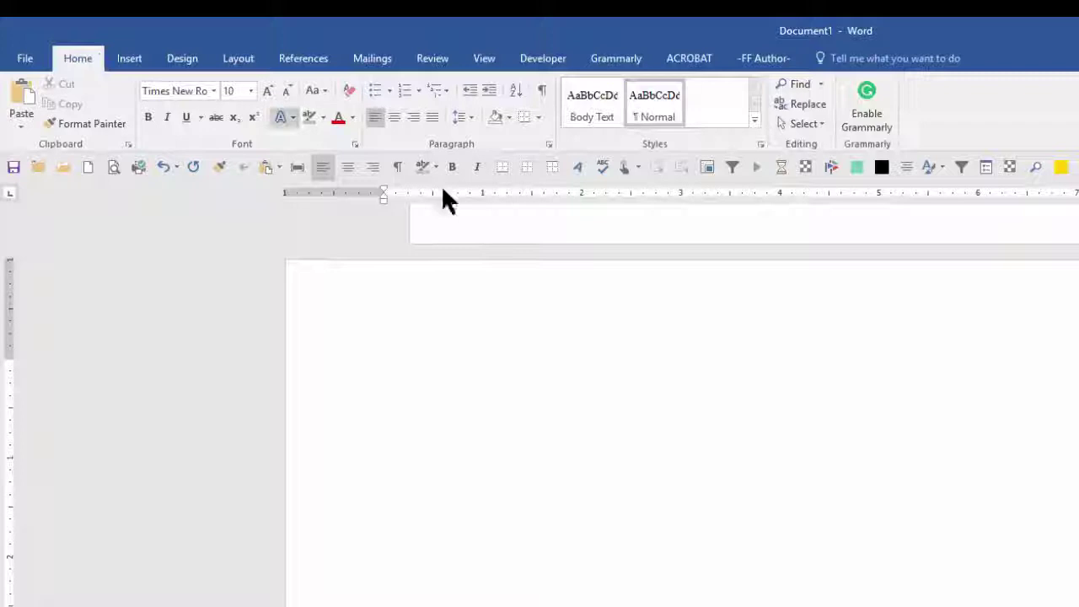
left_click(543, 90)
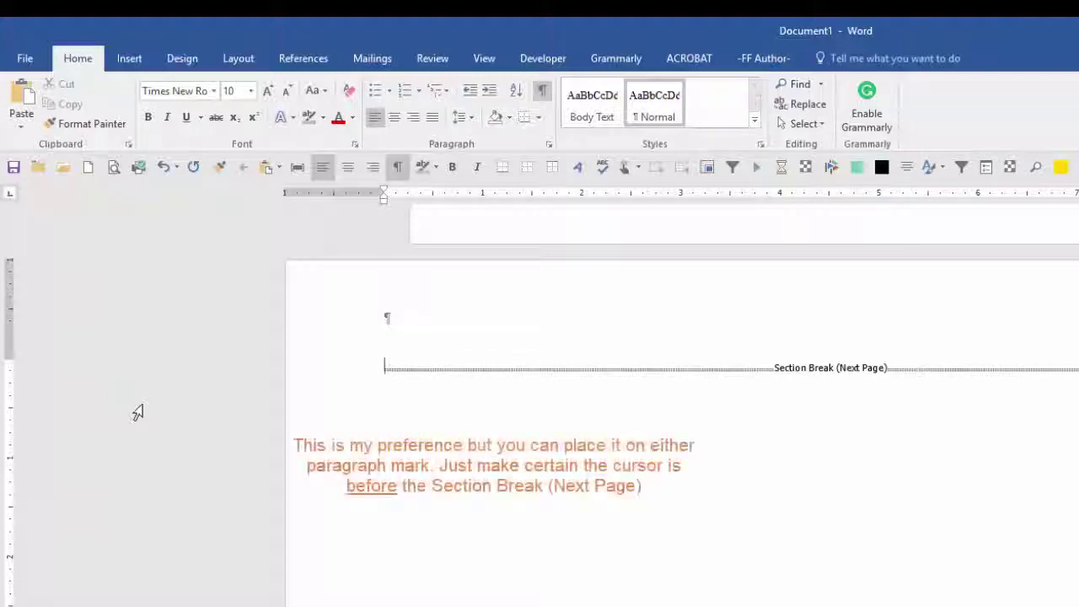
key("Return")
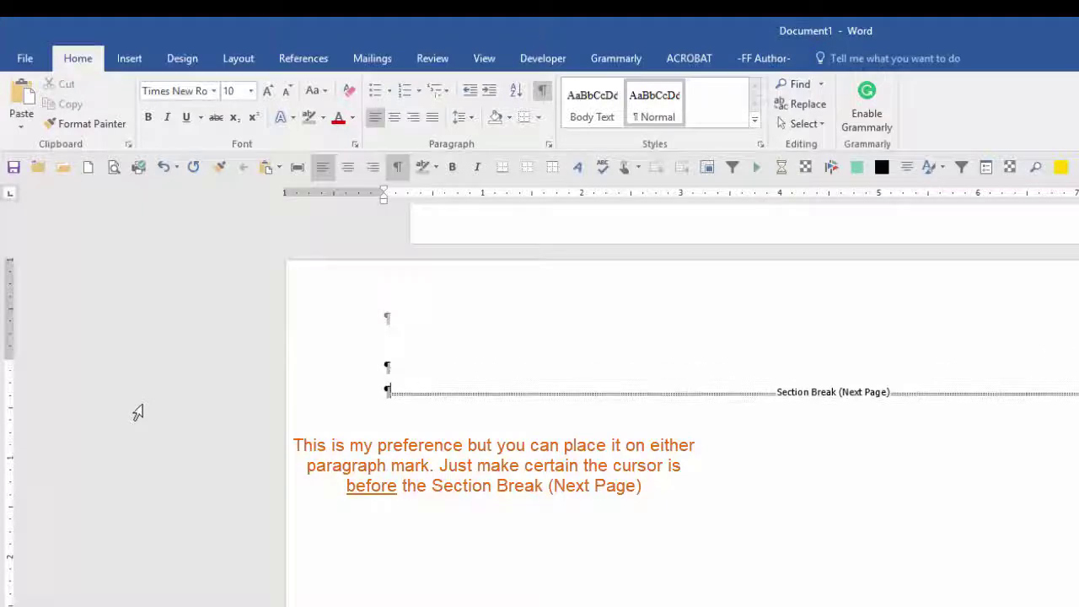
left_click(408, 368)
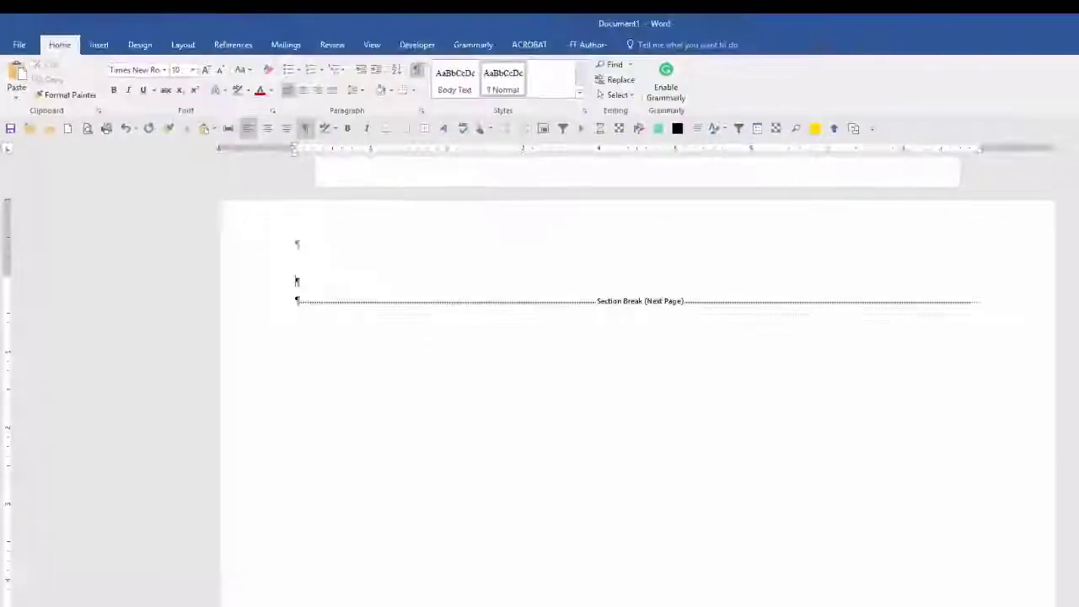
- Switch to Section Breaks table.docx and copy the entire Complete blood count (CBC) Adults table
left_click(767, 573)
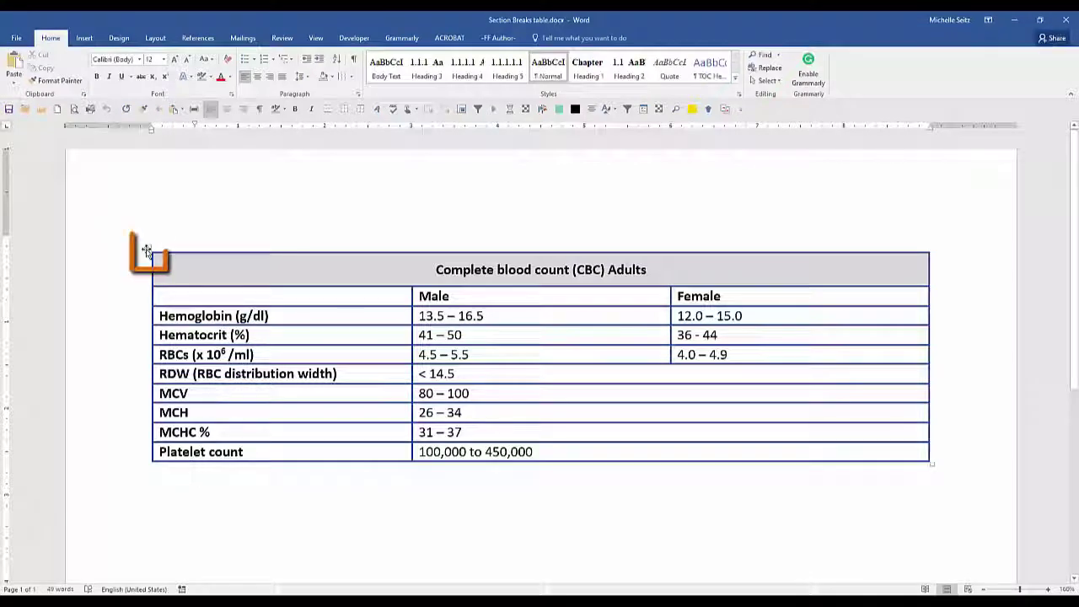
left_click(148, 251)
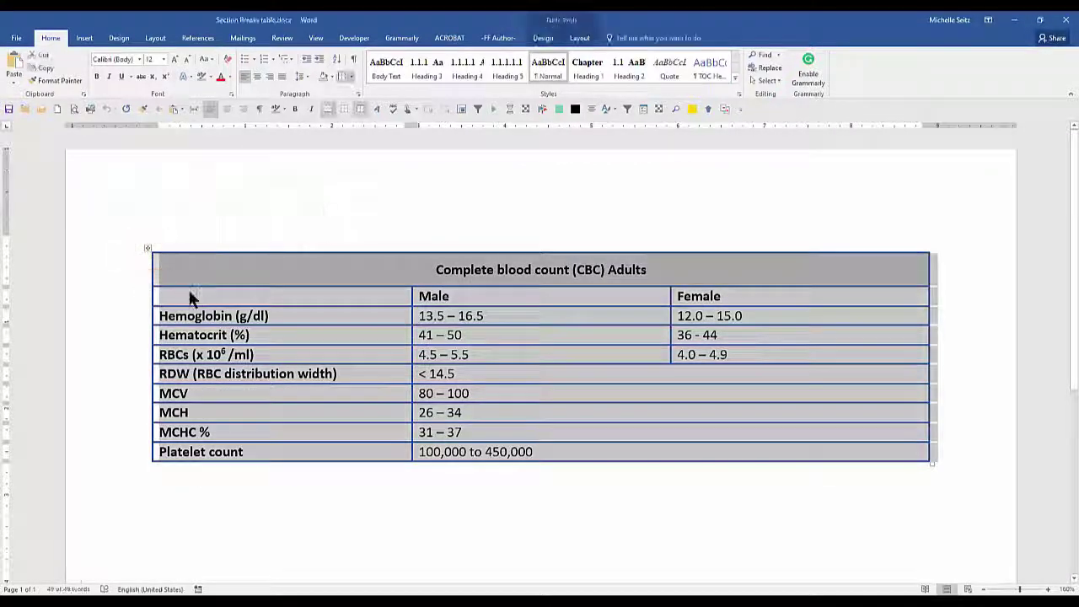
key("ctrl+c")
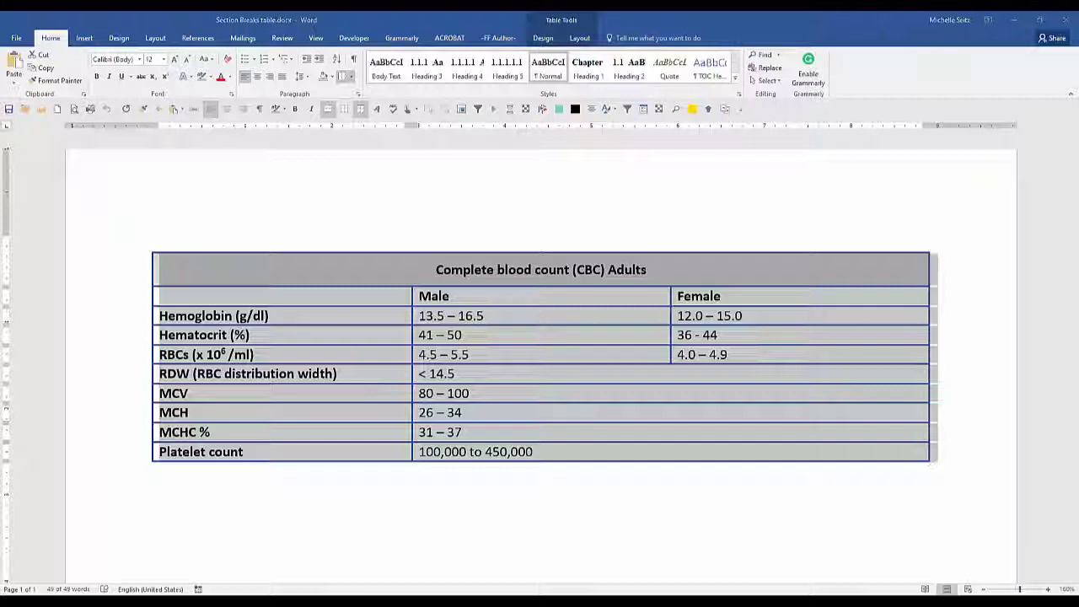
- Return to Document1 and paste the copied table at the blank paragraph above the section break on the landscape page
left_click(683, 603)
left_click(683, 570)
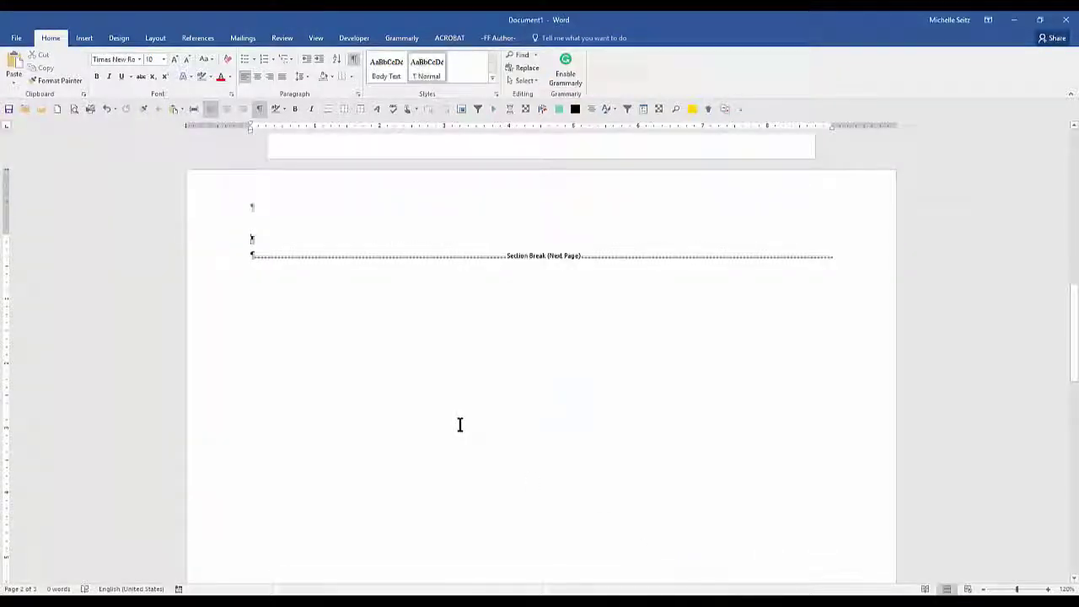
key("ctrl+v")
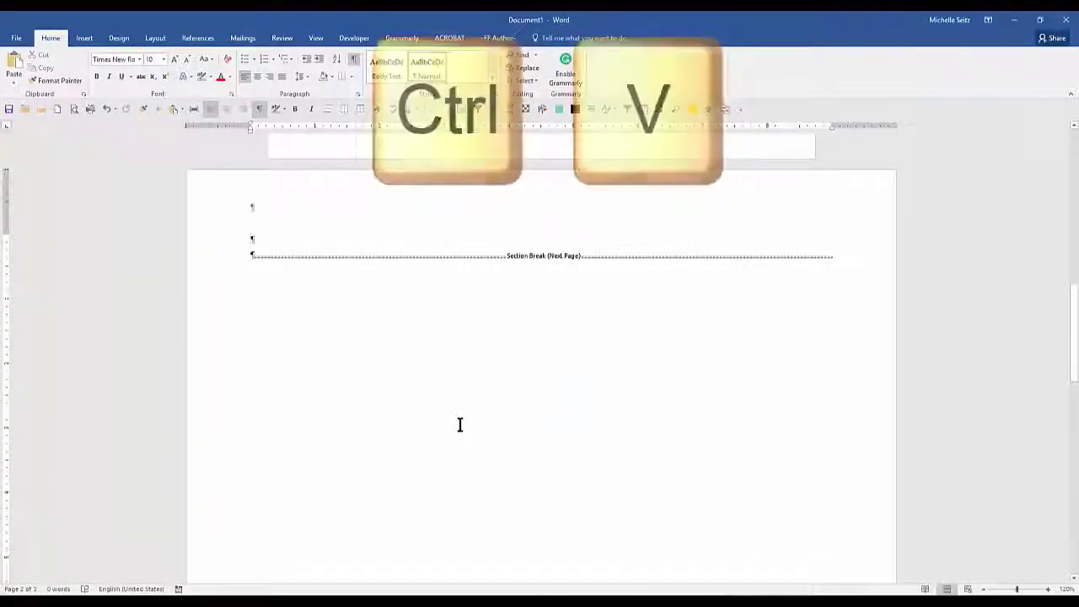